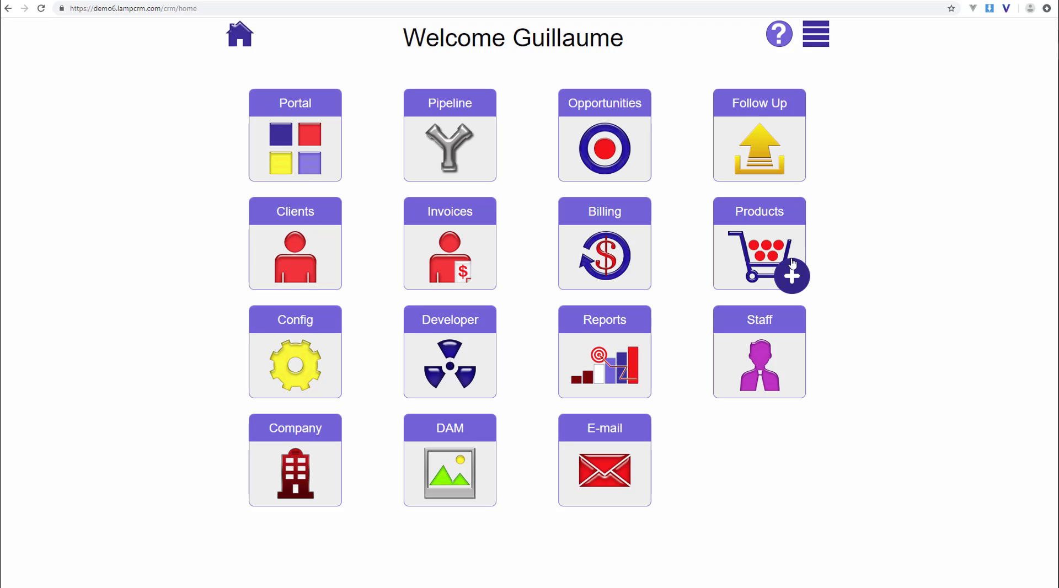
Step: Open the Bee Hive Maintenance product from the full product list and review its product code and short description
click(754, 238)
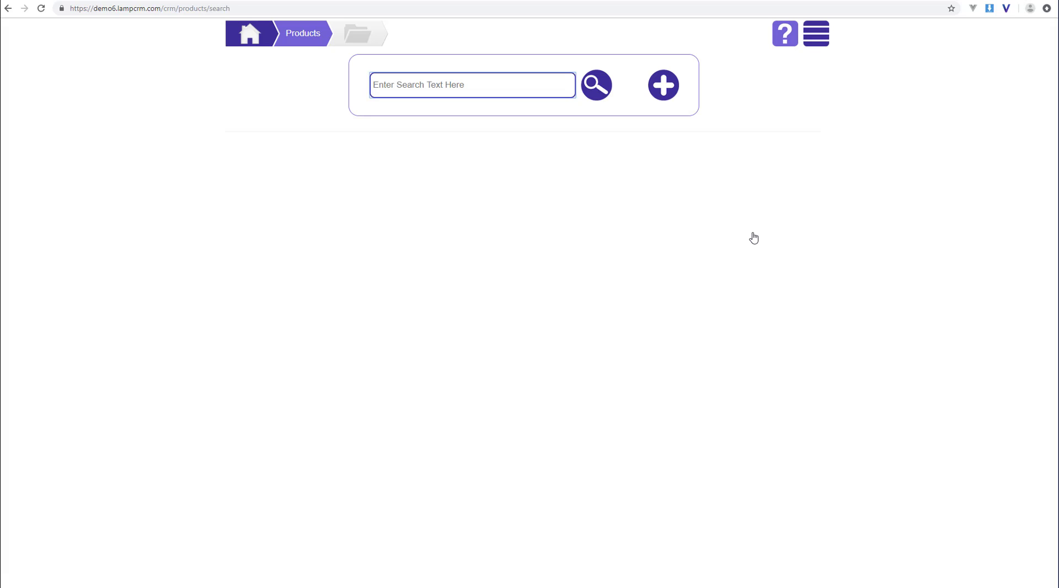
click(601, 93)
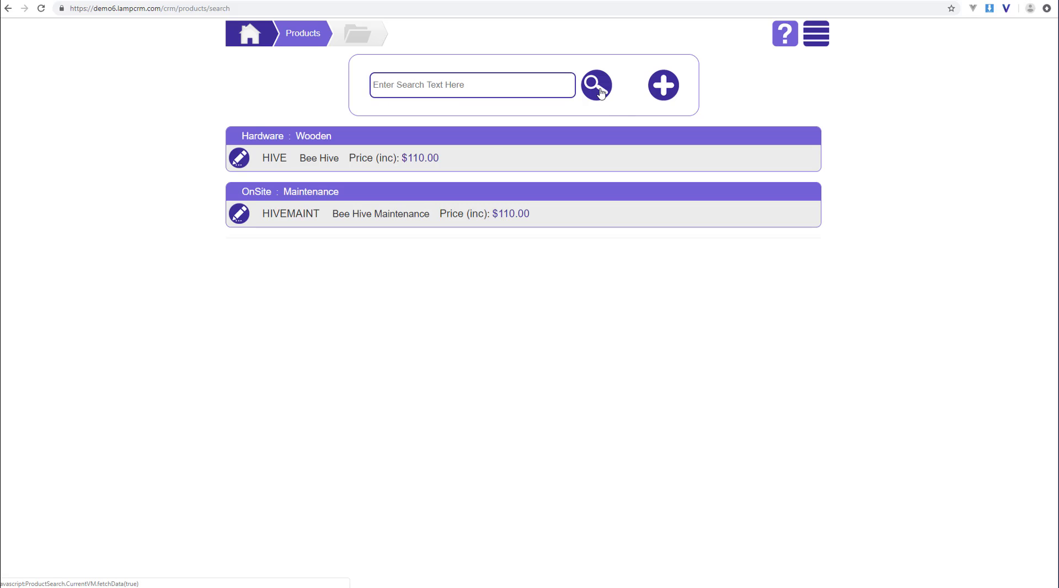
click(243, 214)
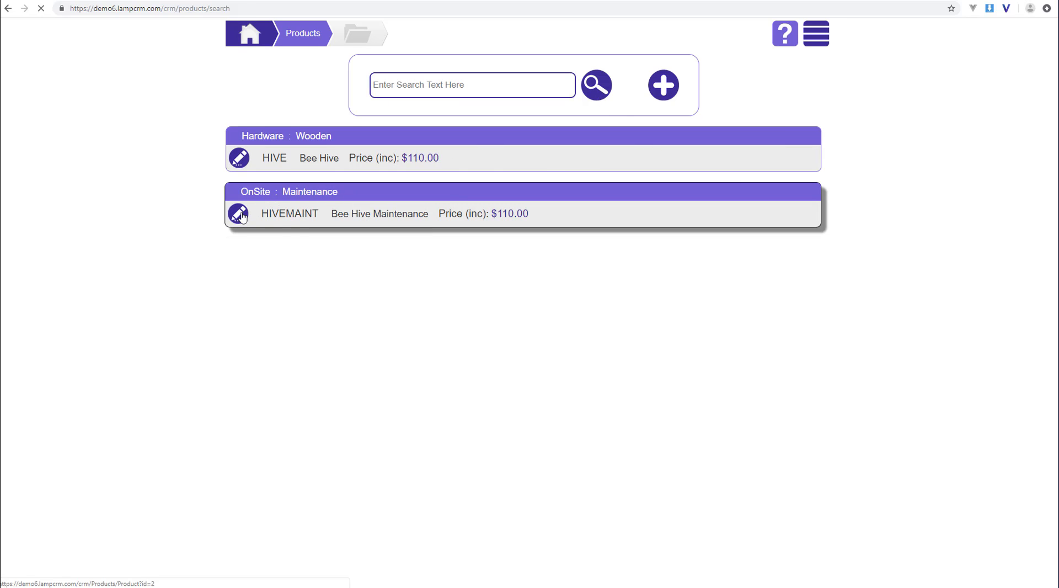
double_click(401, 81)
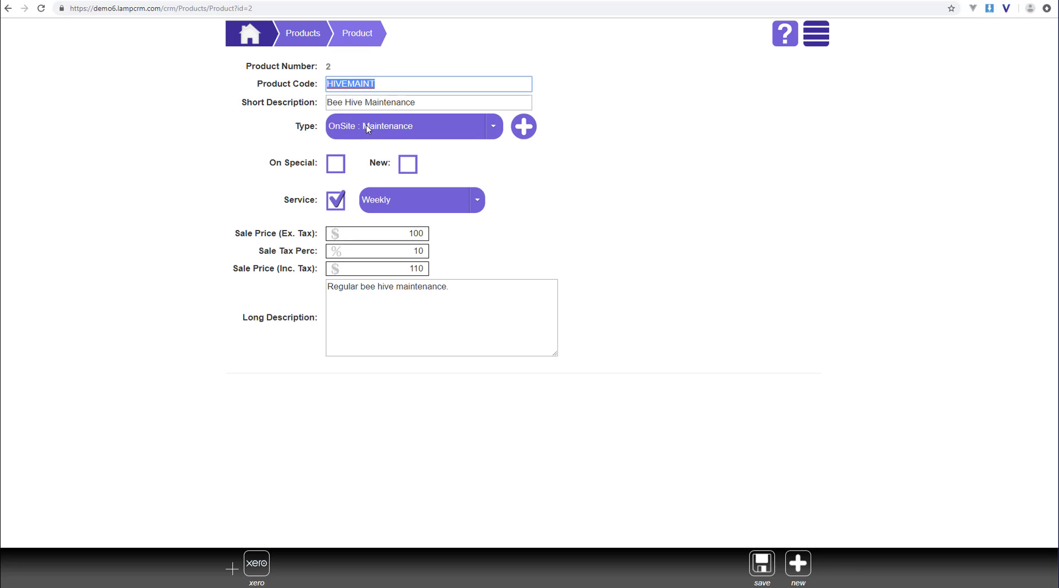
drag(436, 103, 236, 137)
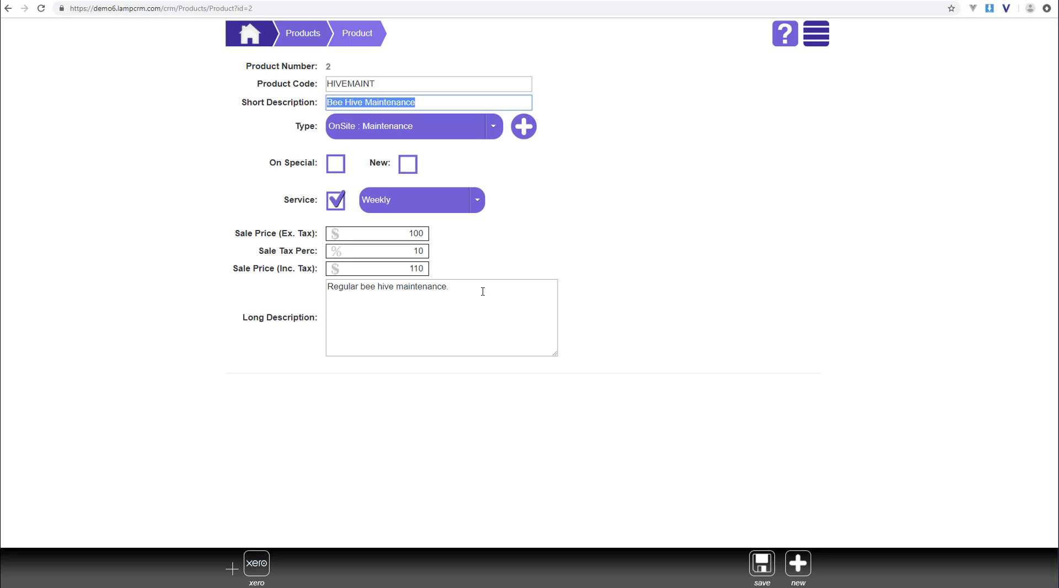
click(397, 82)
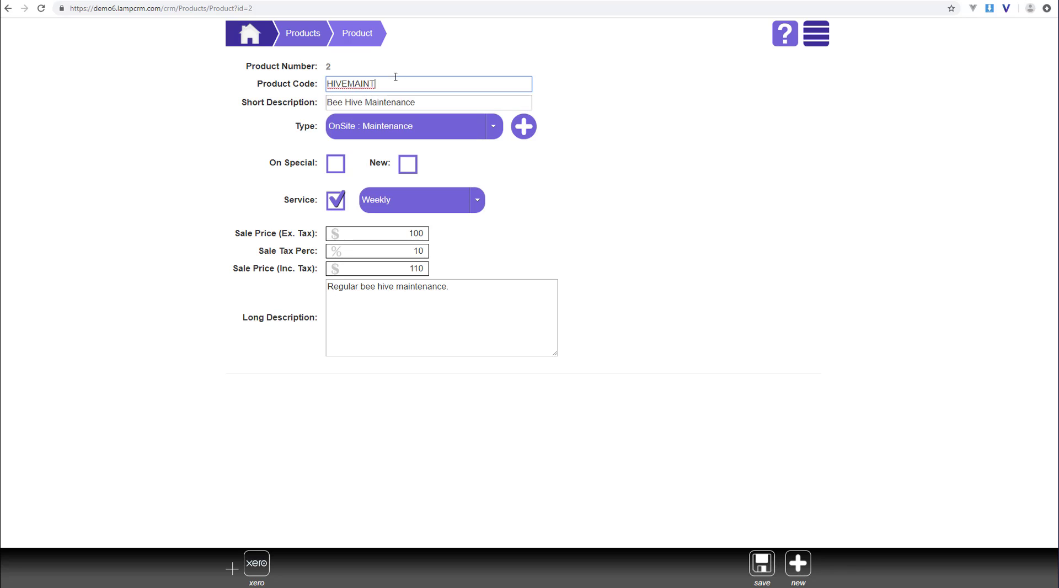
click(432, 102)
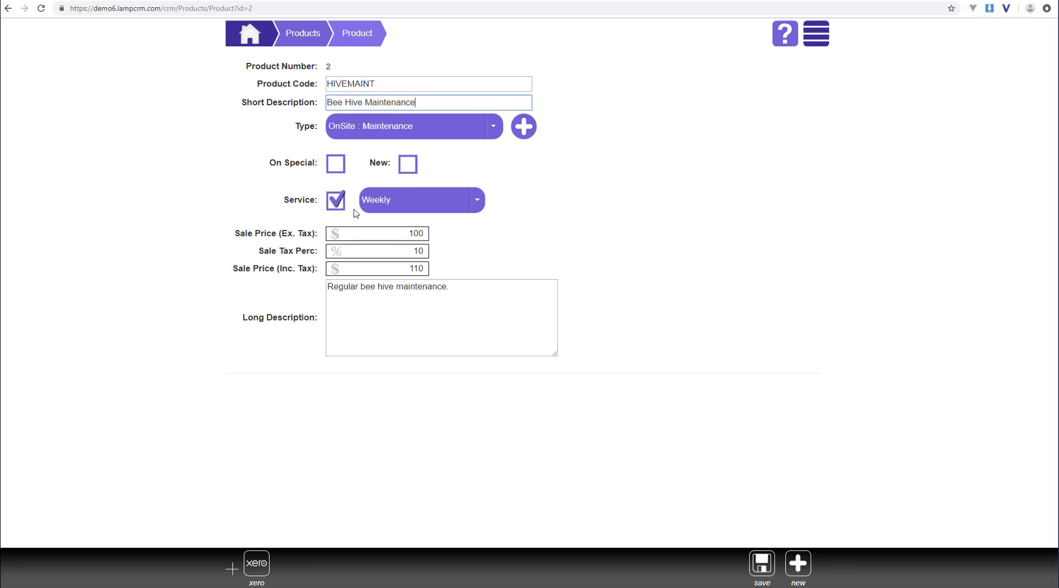
Step: Switch the product's Service option off and back on, and examine its available recurrence intervals
click(336, 201)
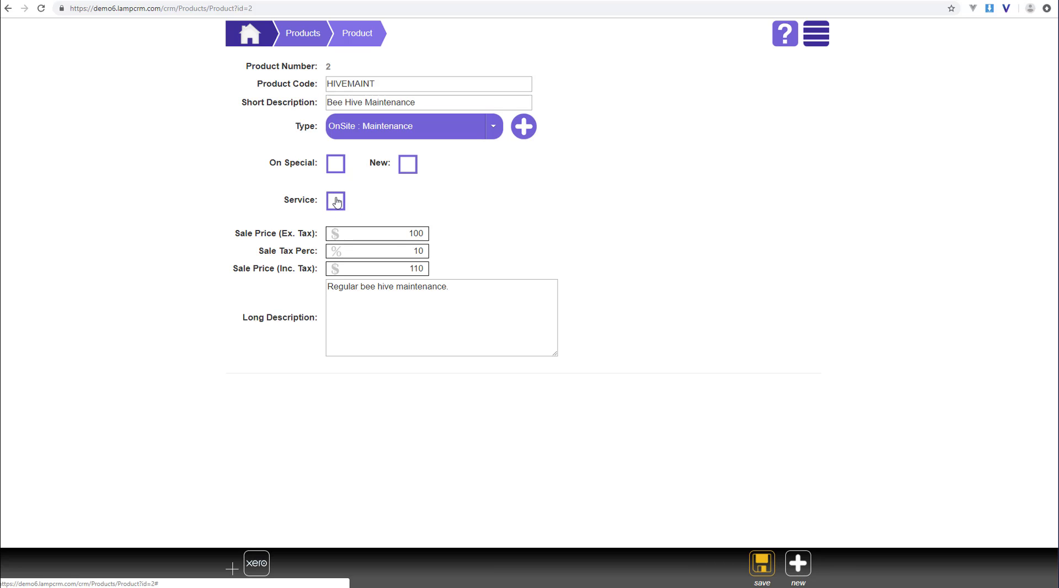
click(335, 203)
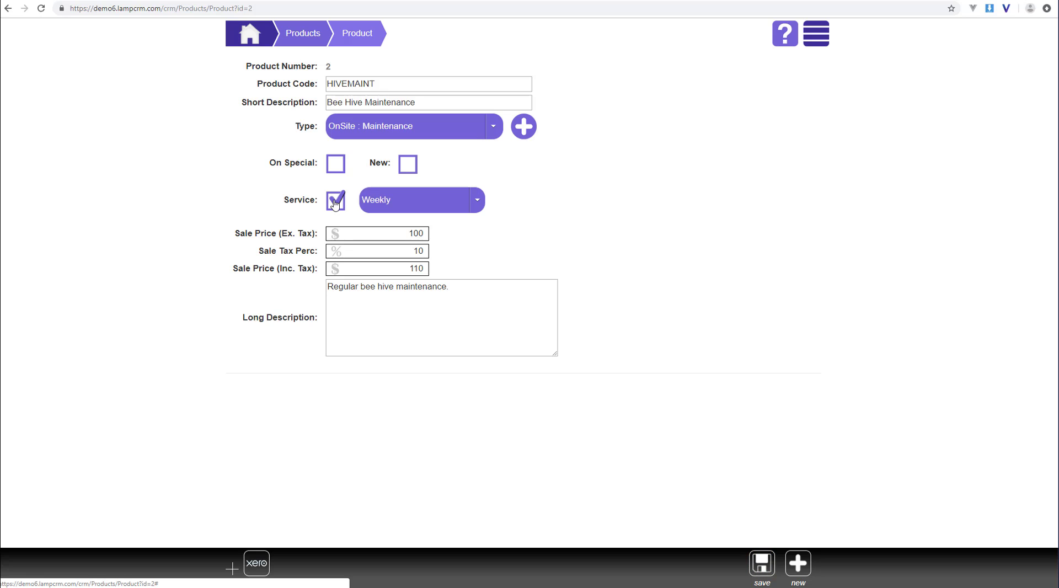
click(396, 201)
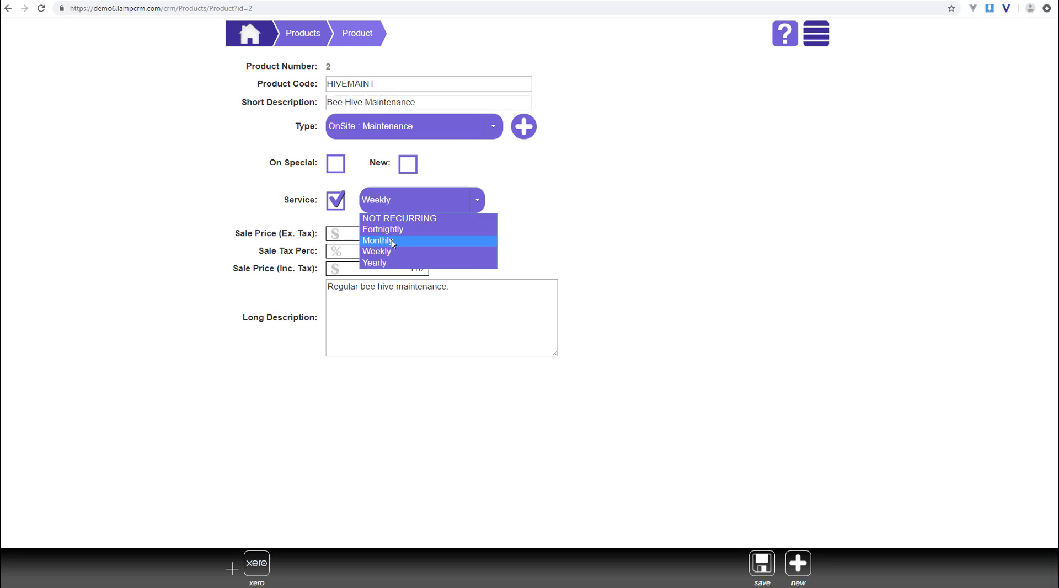
click(543, 267)
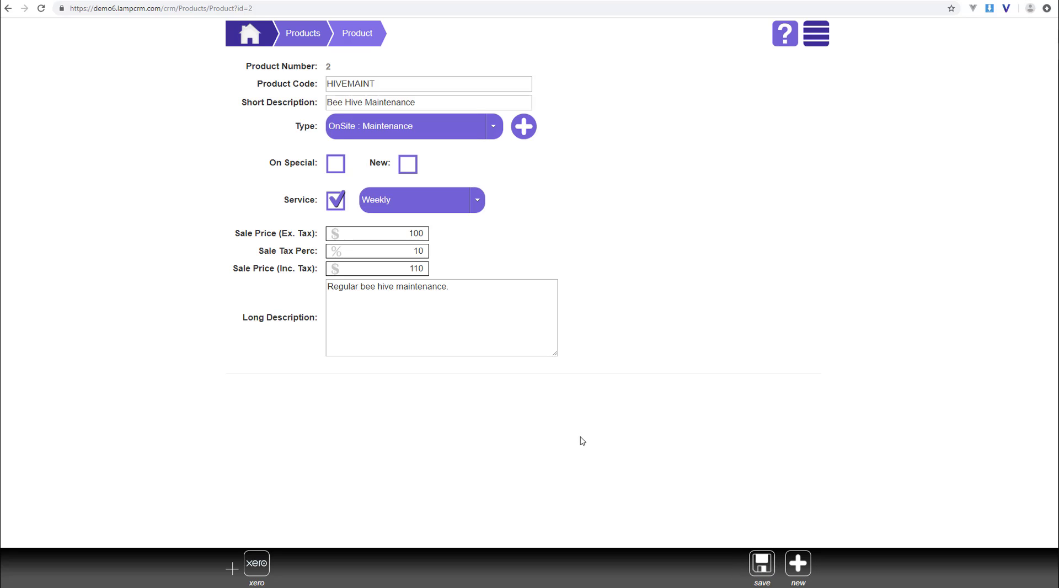
Step: Create a new invoice and assign it to the third client in the client list
click(258, 40)
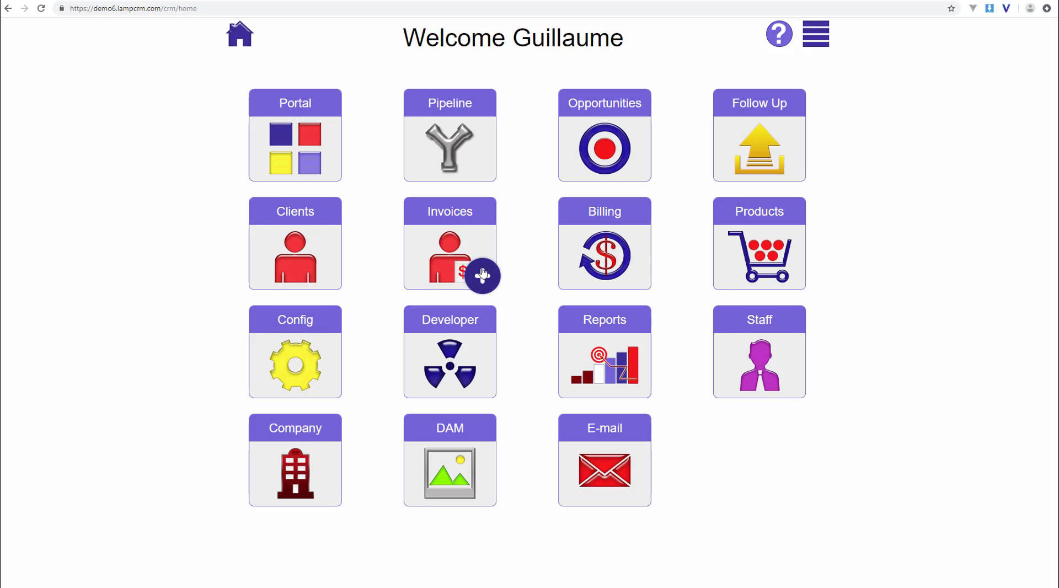
click(482, 271)
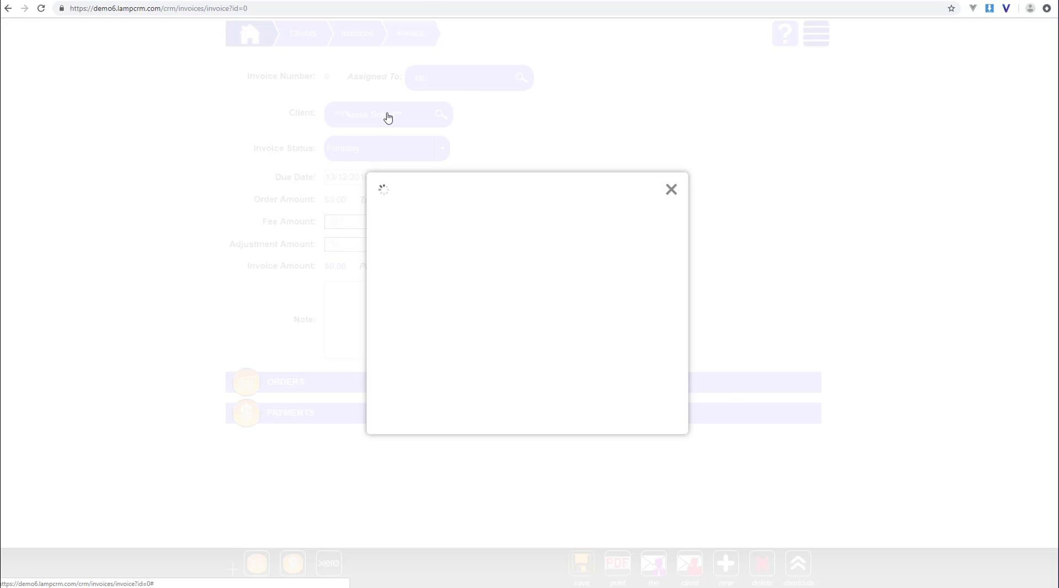
click(389, 117)
click(588, 151)
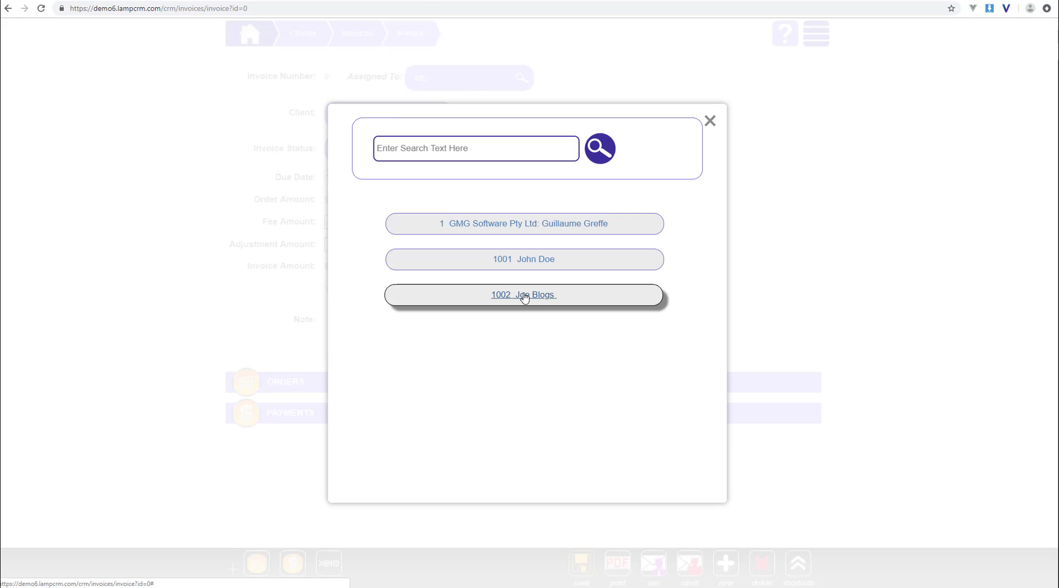
click(525, 296)
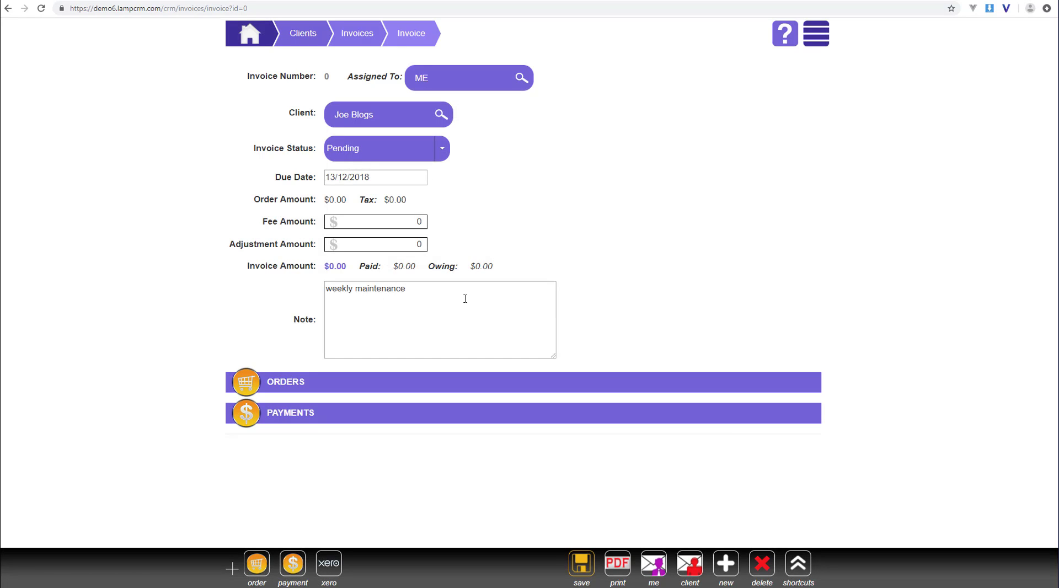
Step: Give the invoice the note "weekly maintenance" and set its due date to 20/12/2018
drag(465, 298, 325, 288)
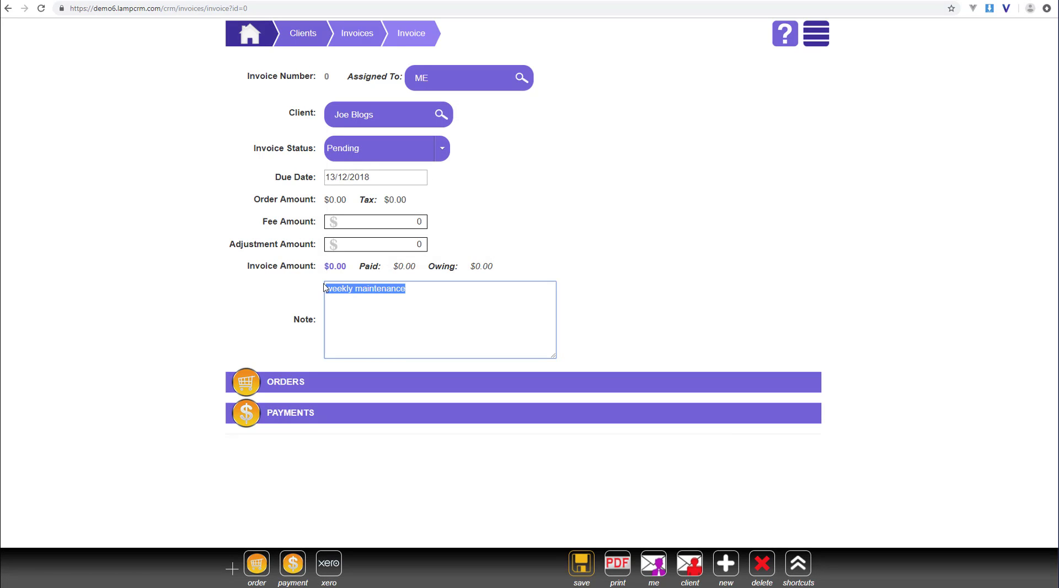
click(381, 177)
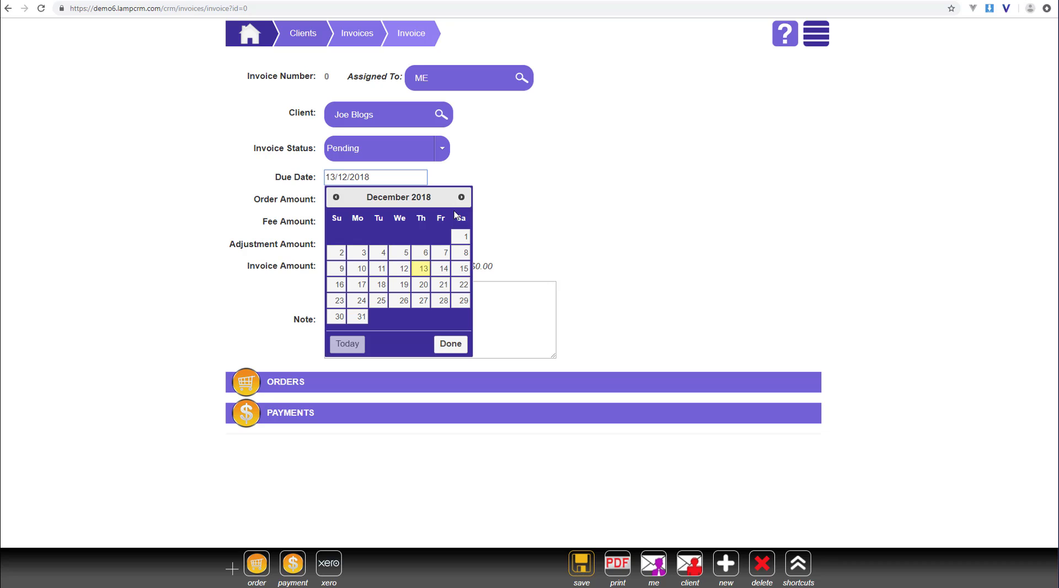
click(424, 284)
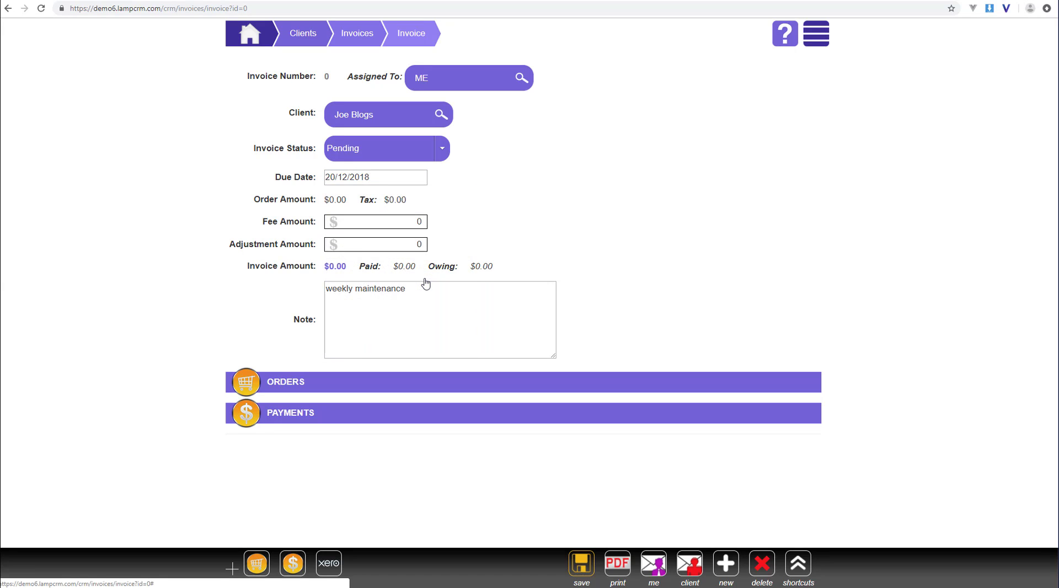
Step: Add and save an order for one Bee Hive Maintenance on the invoice, and email the invoice to the client
click(257, 563)
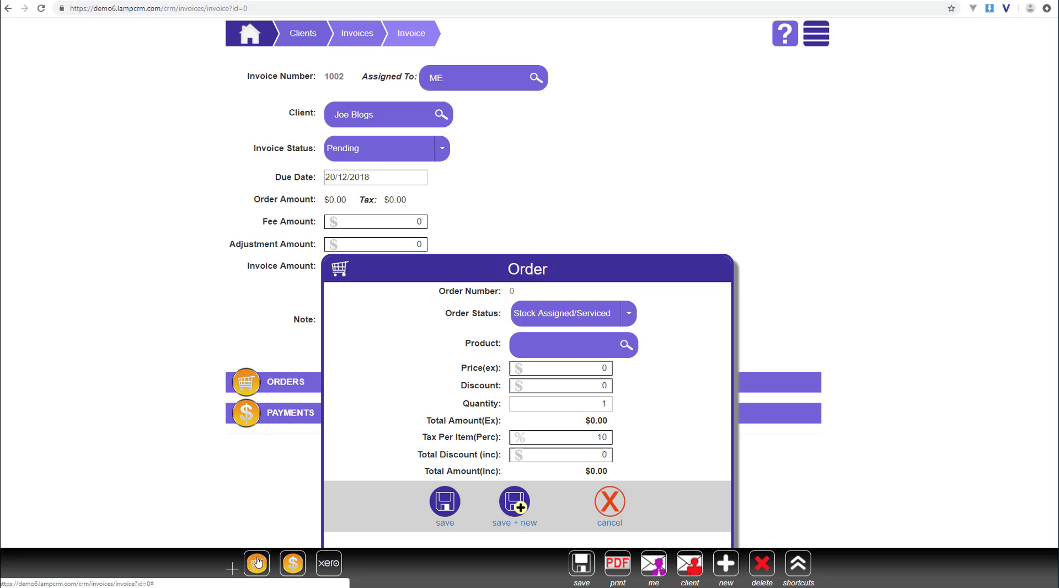
click(567, 350)
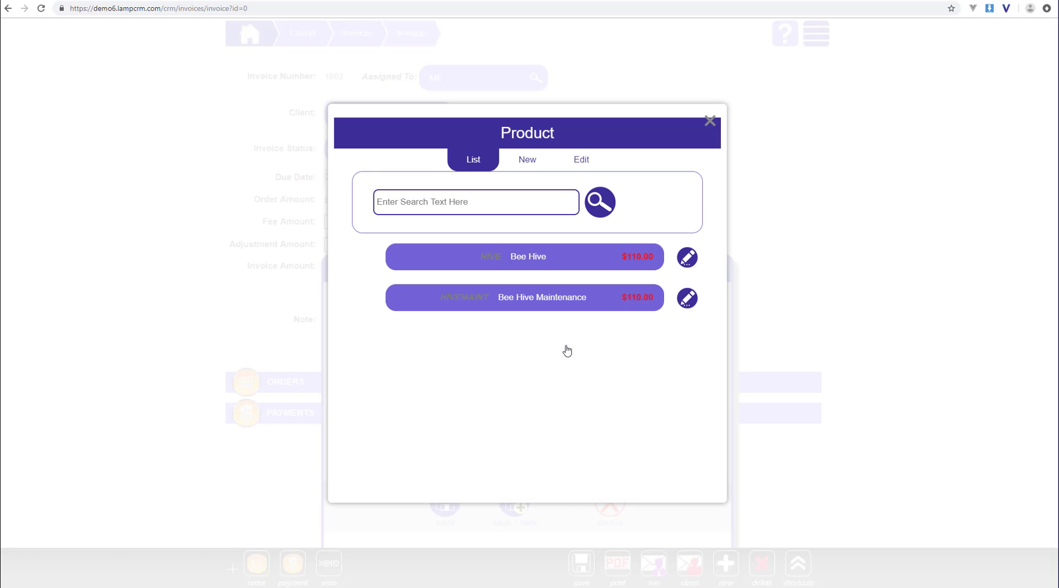
click(526, 302)
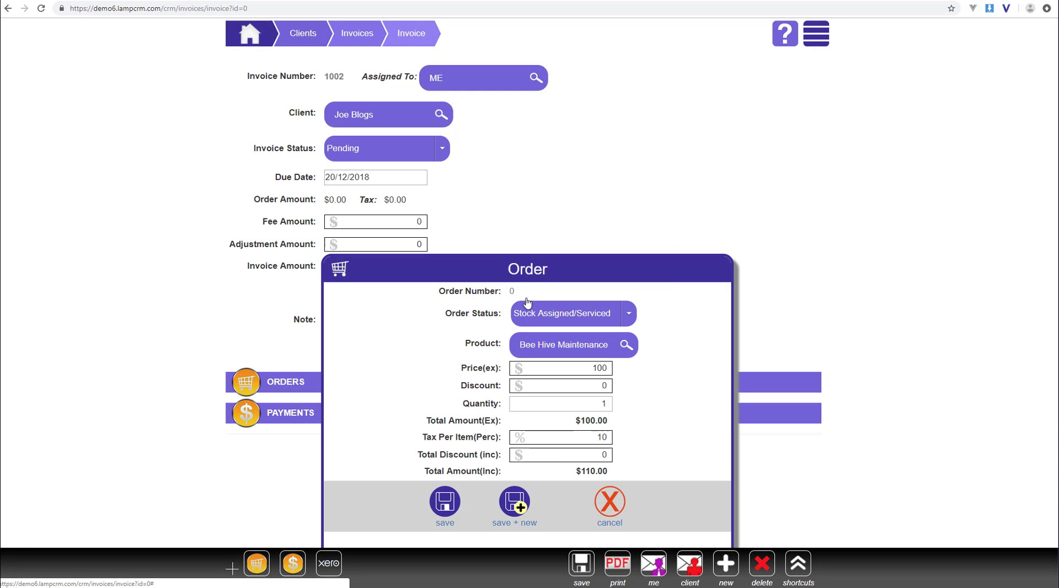
click(592, 404)
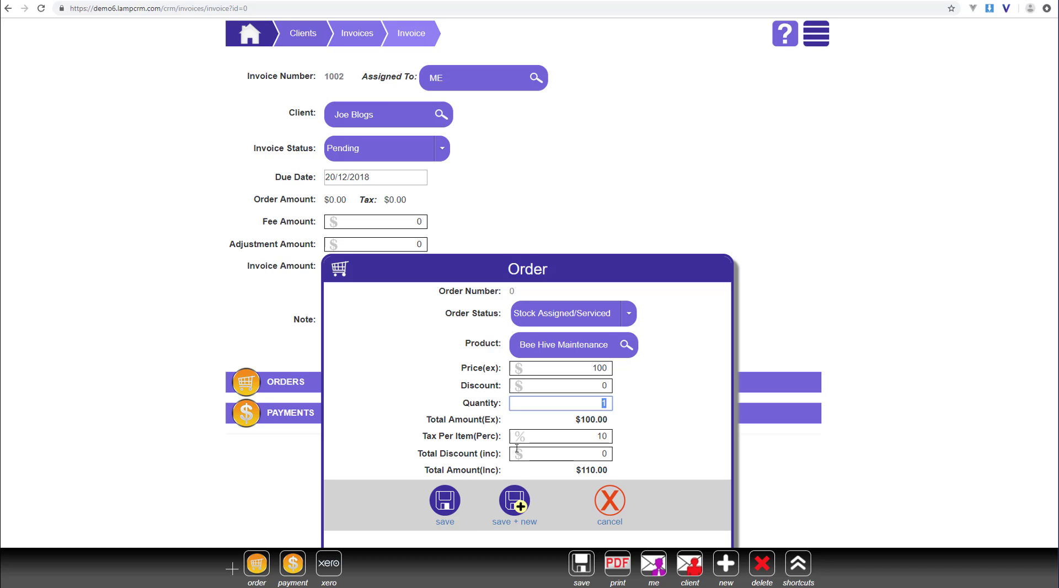
click(445, 503)
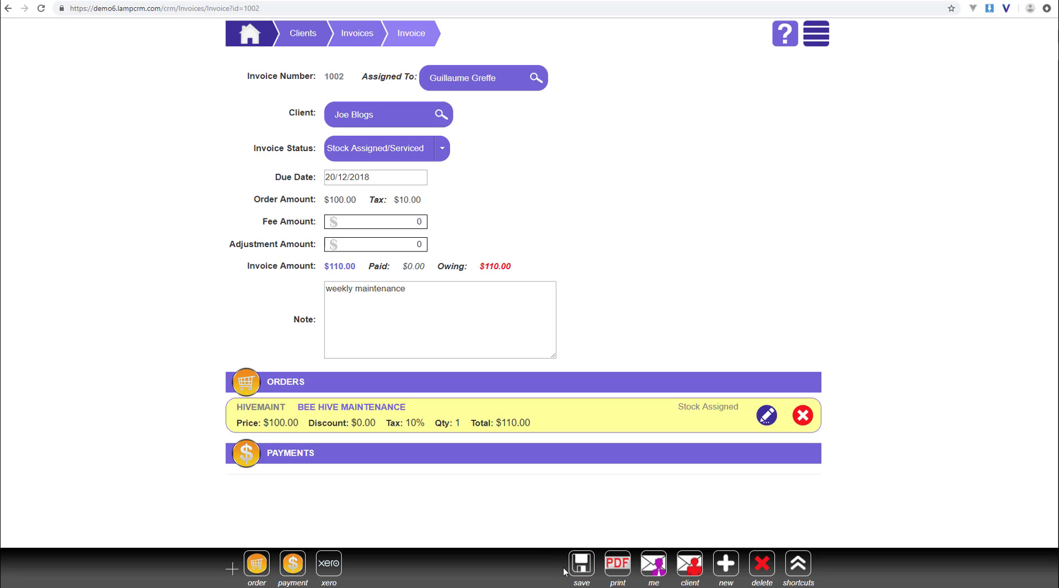
click(693, 569)
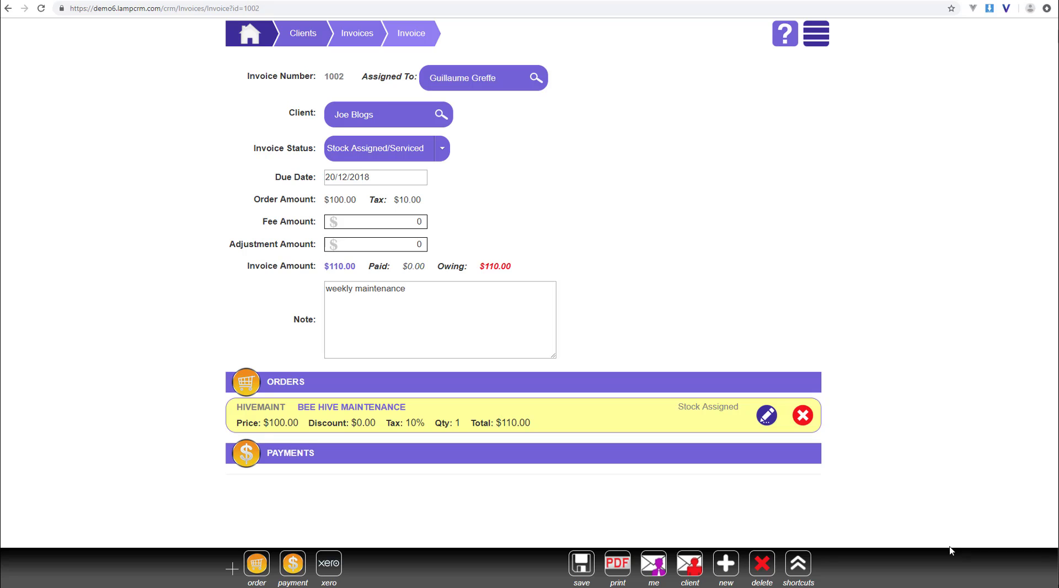
Step: Generate the invoice for the upcoming HIVEMAINT billing due 27 Dec 2018
click(252, 37)
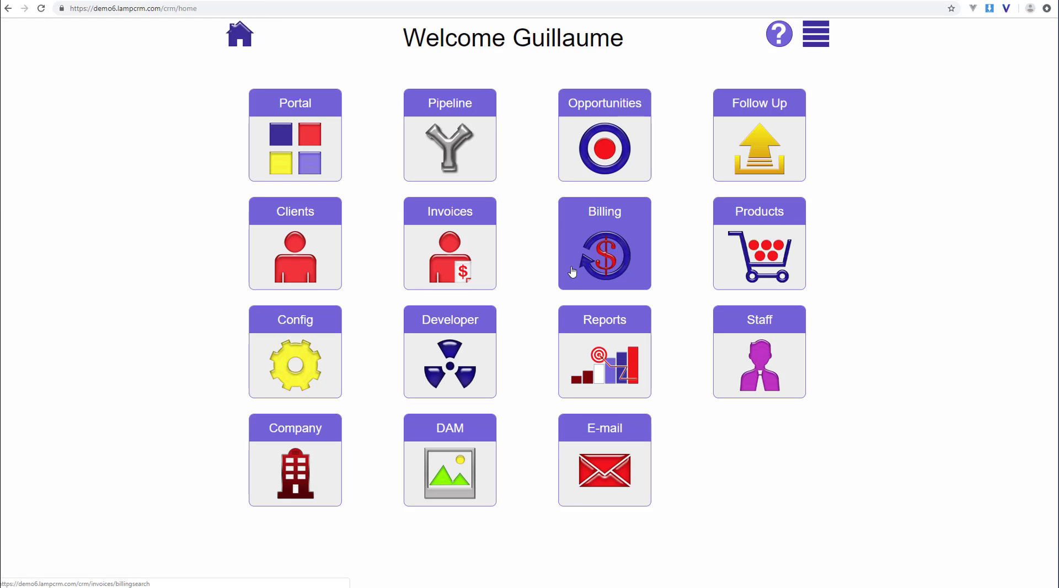
click(614, 268)
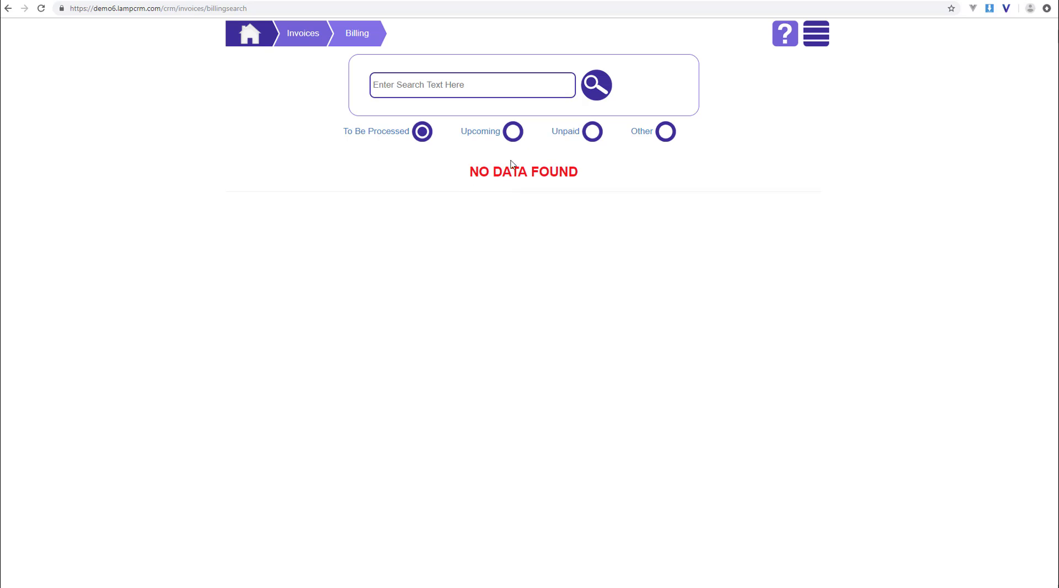
click(514, 133)
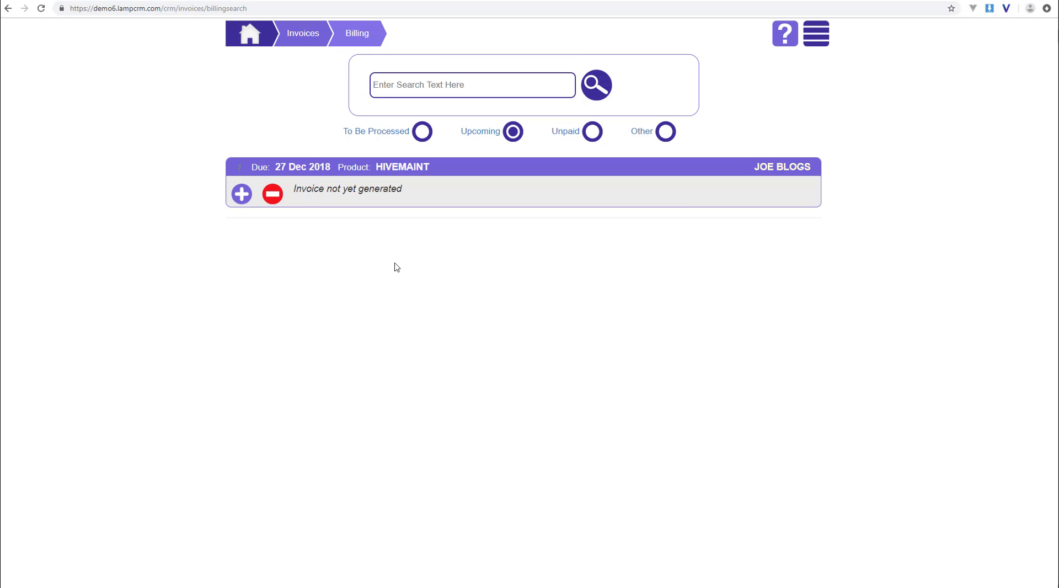
click(247, 195)
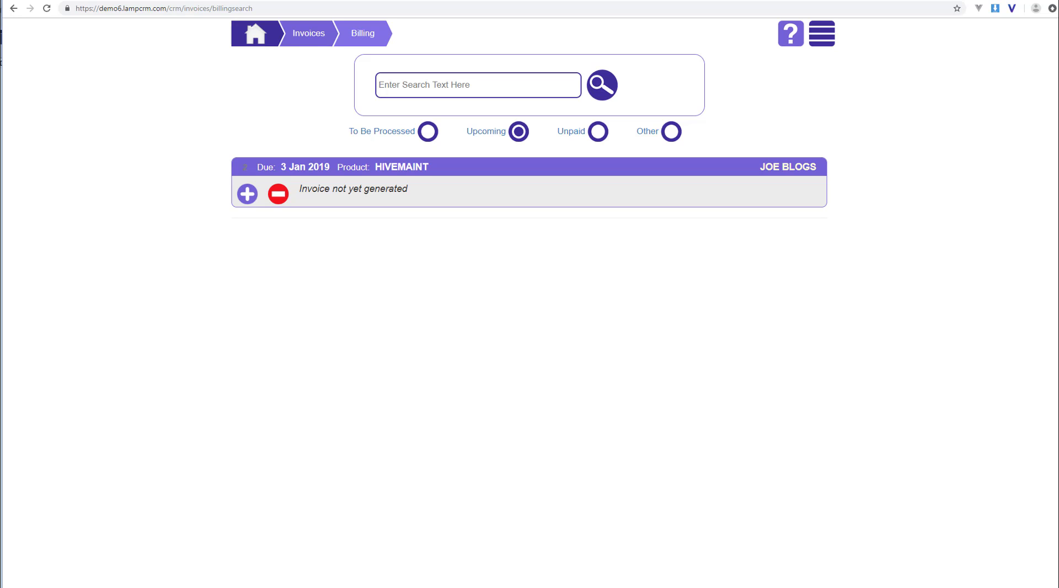
Step: Check the due date of the remaining upcoming billing, and list the billings to be processed
drag(280, 167, 333, 181)
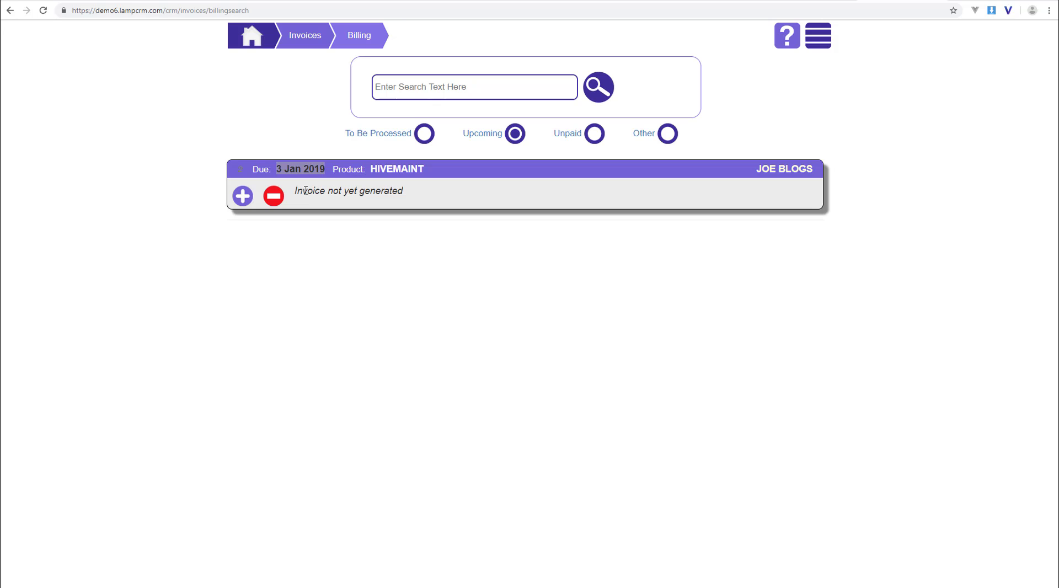
click(426, 134)
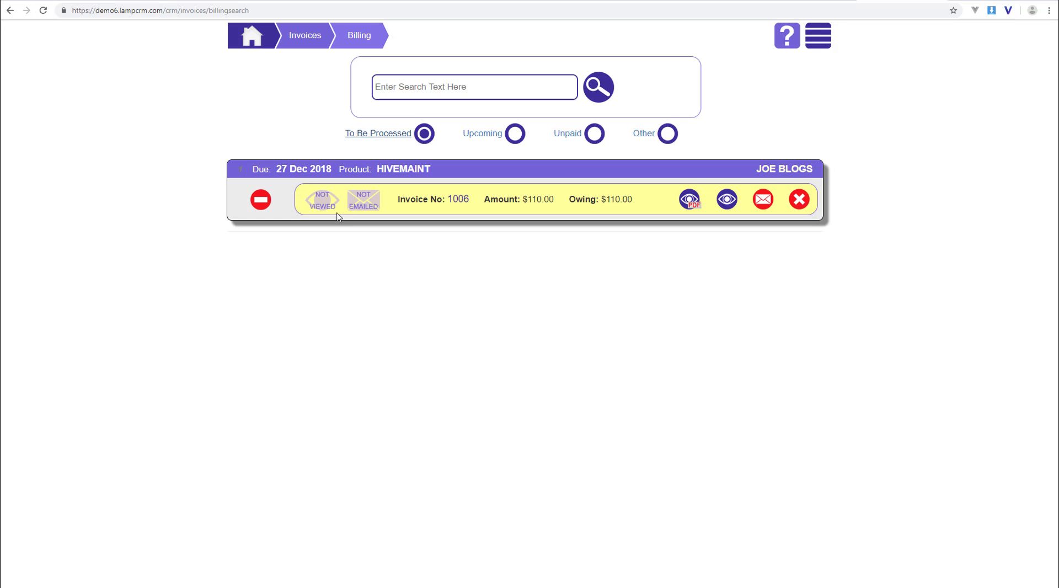